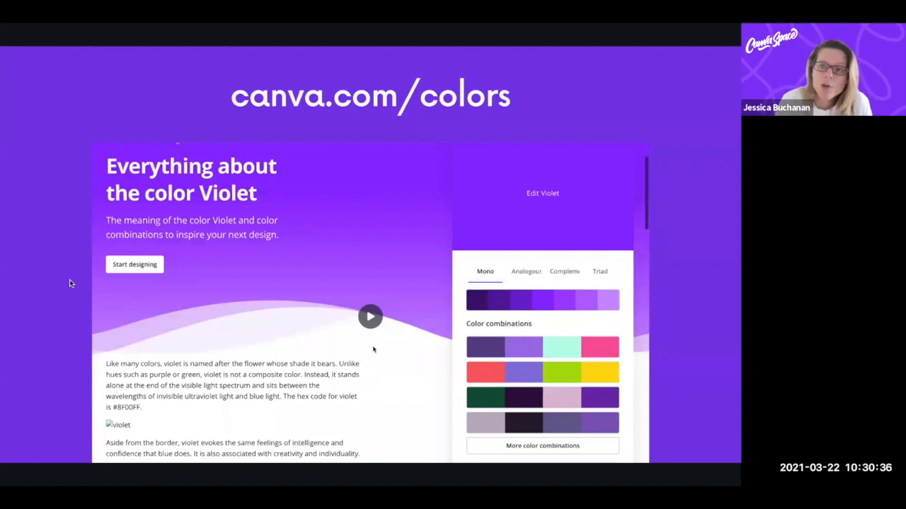
Switch to the browser's Canva Colors page and open the Color wheel tool
key("ctrl+Left")
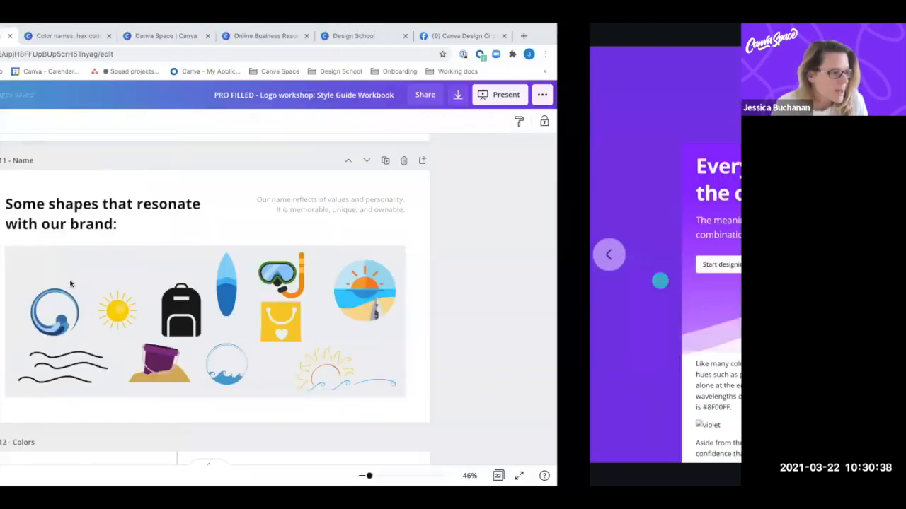
left_click(228, 38)
mouse_move(106, 93)
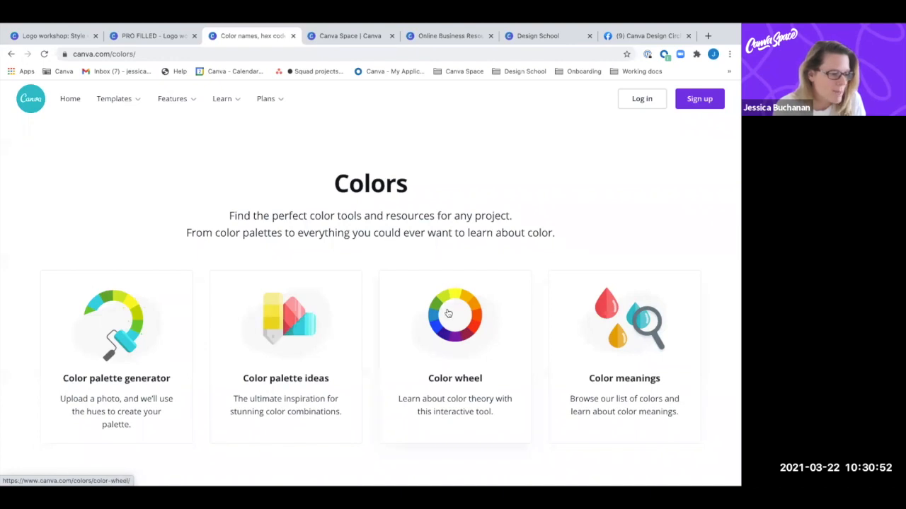
left_click(448, 332)
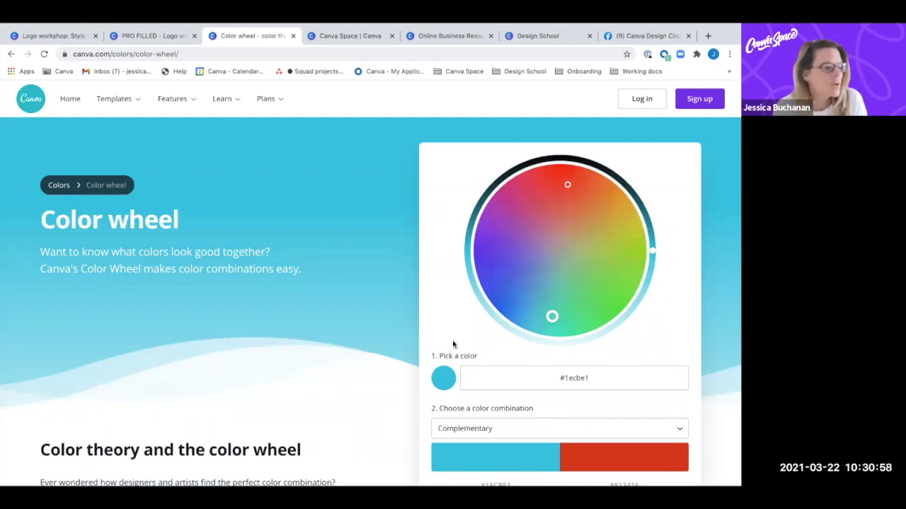
Adjust the main color on the color wheel and its brightness ring to a yellow, #ead715
left_click_drag(552, 317, 624, 218)
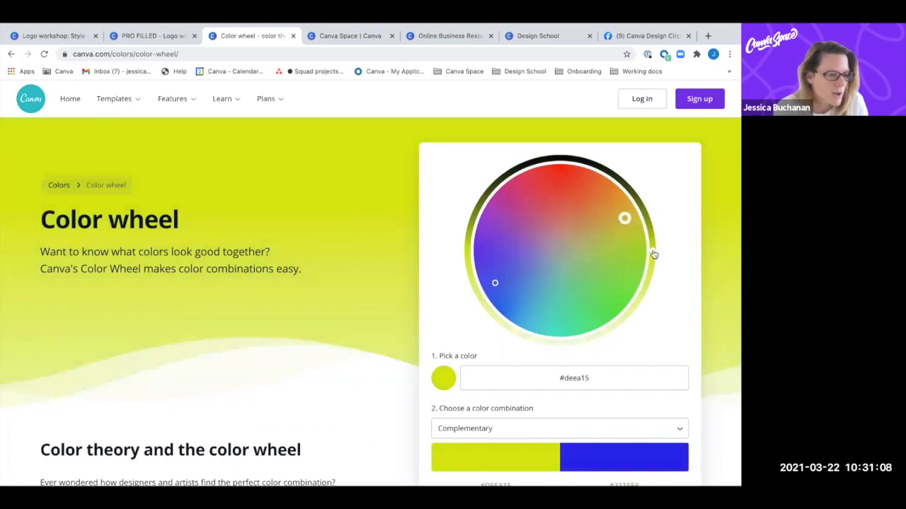
left_click_drag(652, 255, 639, 280)
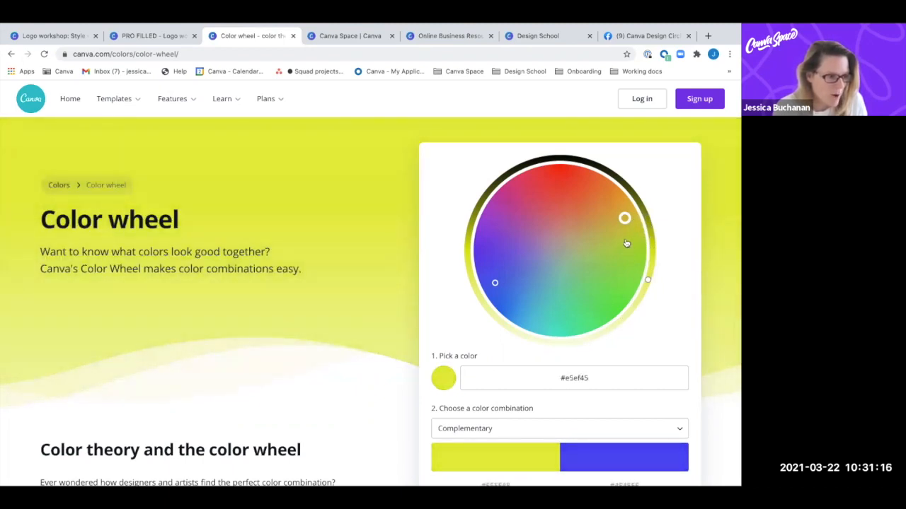
left_click_drag(624, 218, 617, 208)
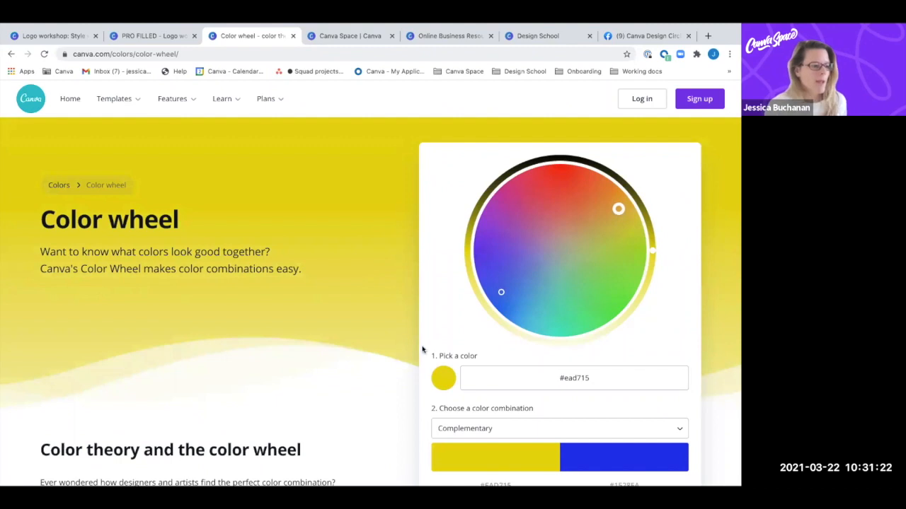
Preview the Monochromatic and Analogous color combinations for the chosen yellow
scroll(422, 347, "down", 1)
scroll(422, 348, "down", 2)
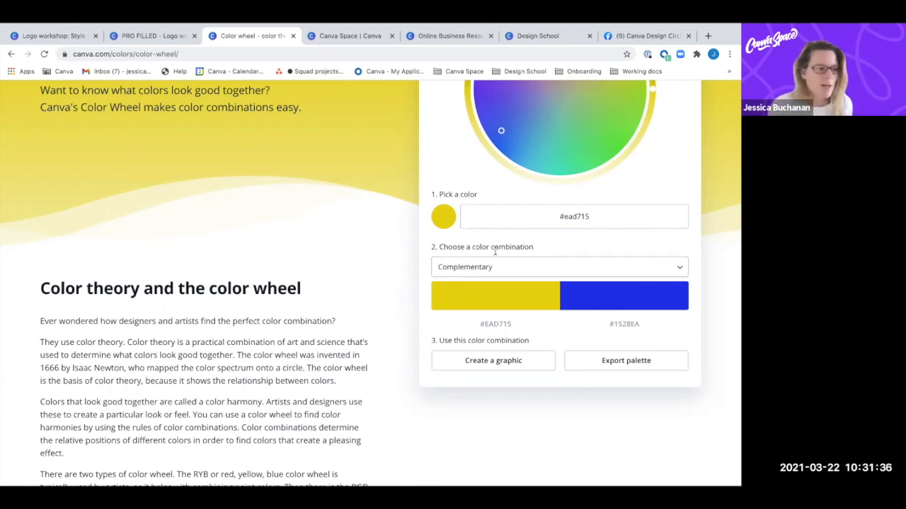
scroll(490, 269, "up", 2)
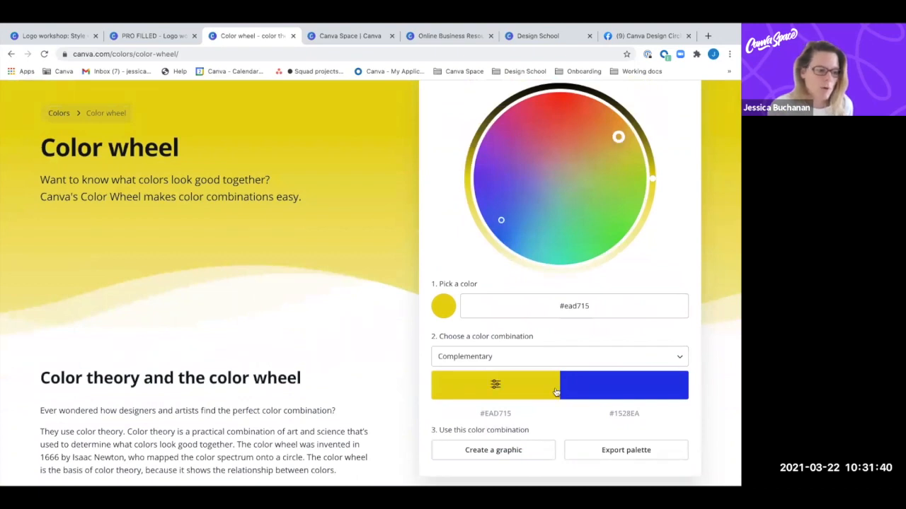
scroll(556, 390, "down", 2)
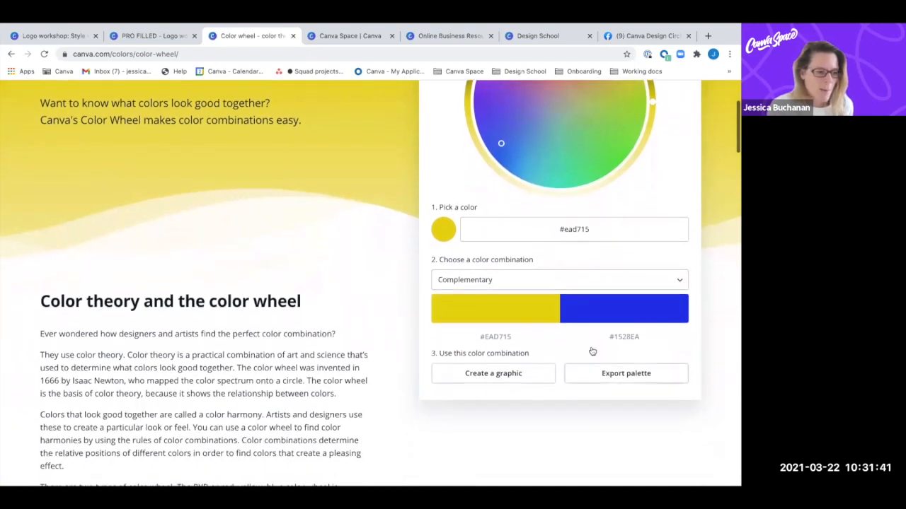
left_click(680, 282)
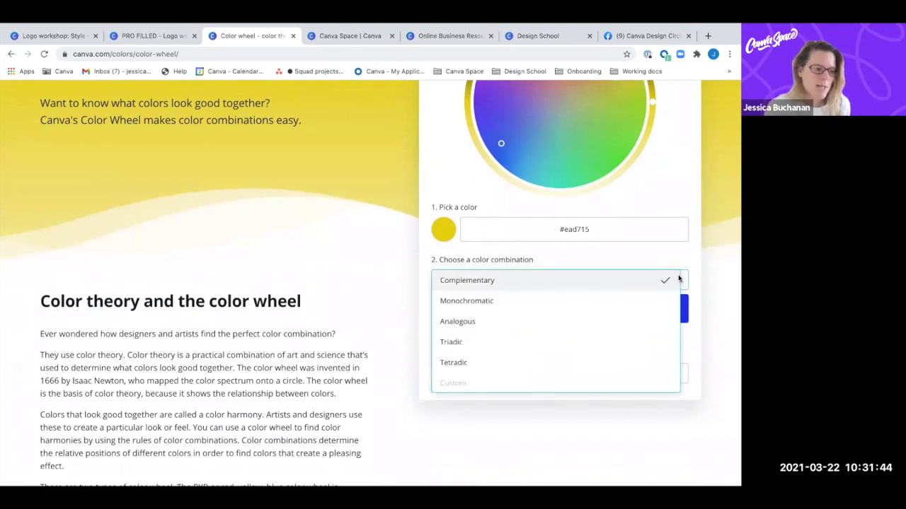
left_click(640, 303)
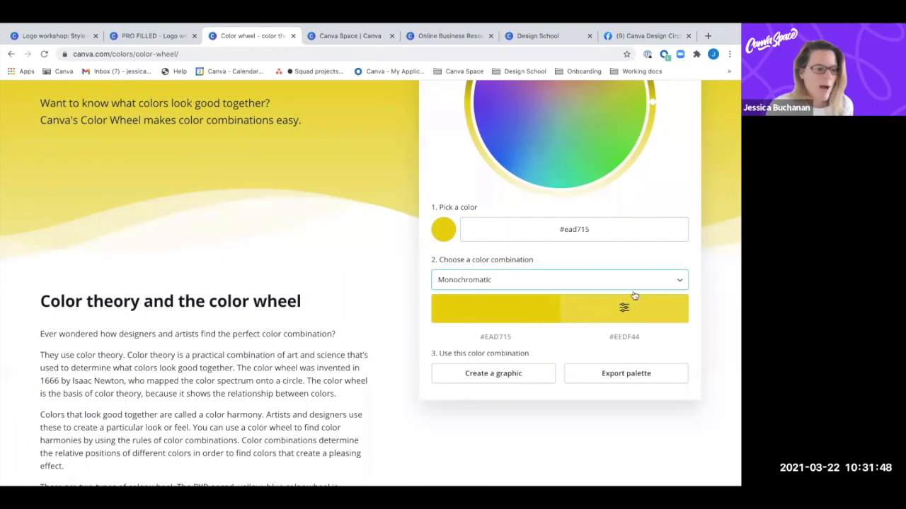
left_click(678, 279)
left_click(661, 321)
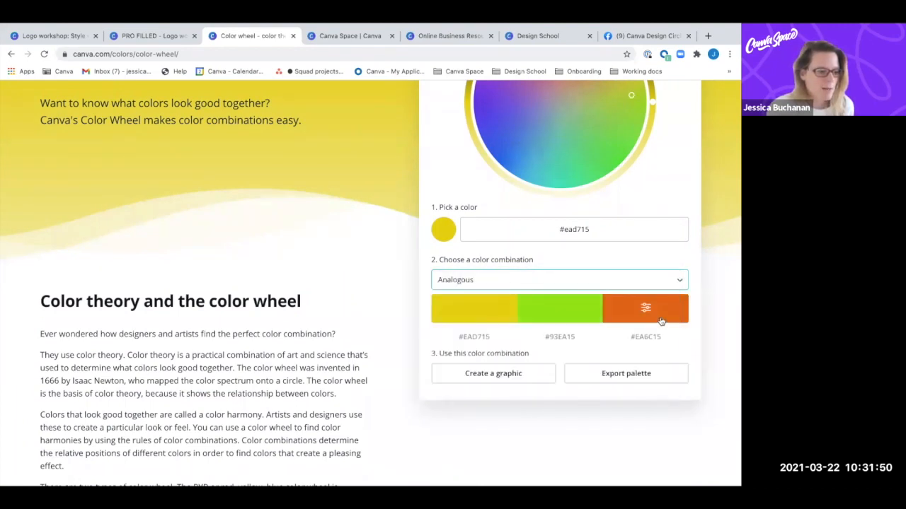
Preview the Triadic and Tetradic color combinations for the chosen yellow
left_click(670, 288)
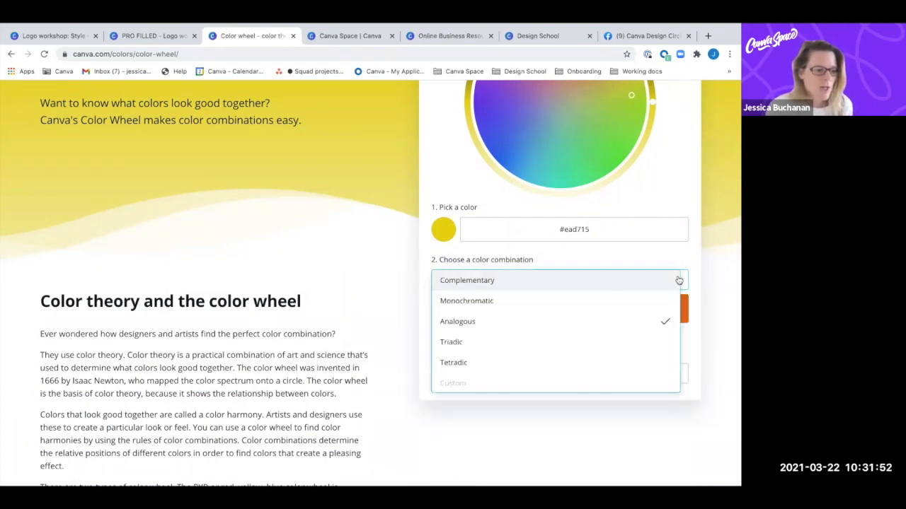
left_click(641, 338)
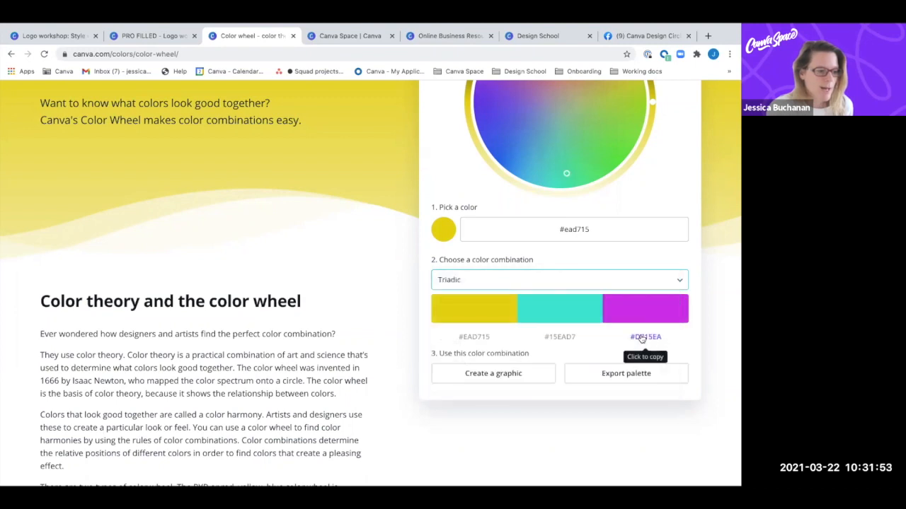
left_click(679, 280)
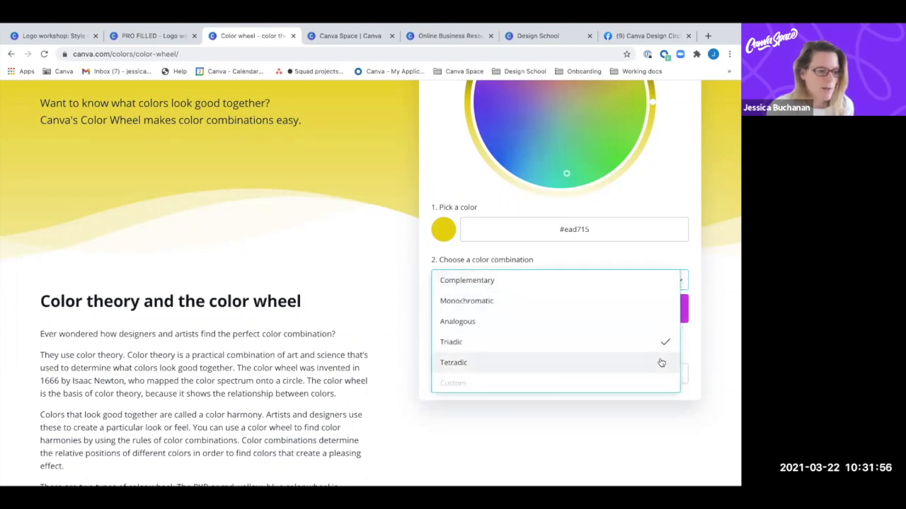
left_click(661, 361)
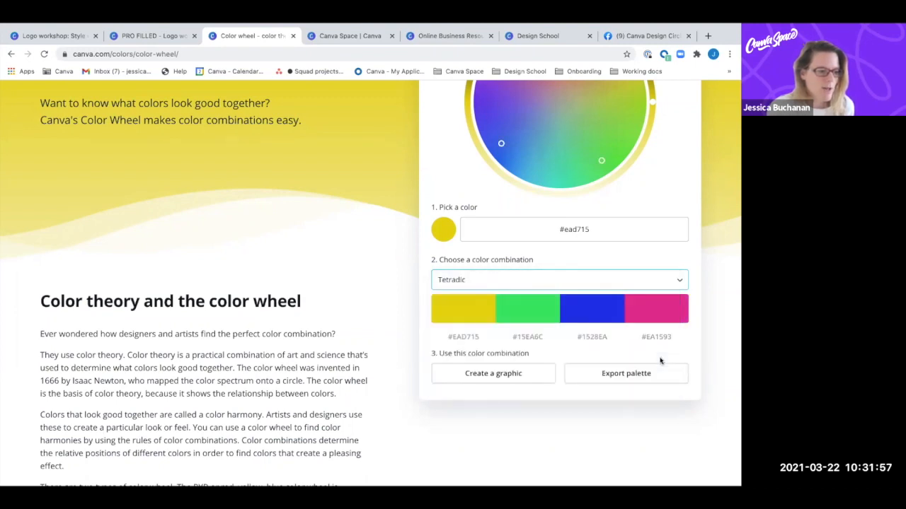
Preview the Monochromatic combination once more and set the color combination back to Complementary
left_click(678, 281)
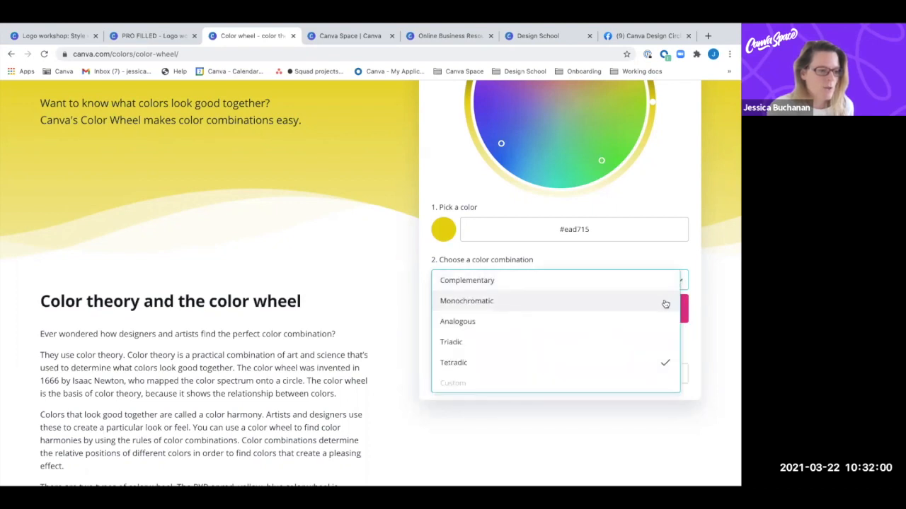
left_click(663, 302)
left_click(678, 281)
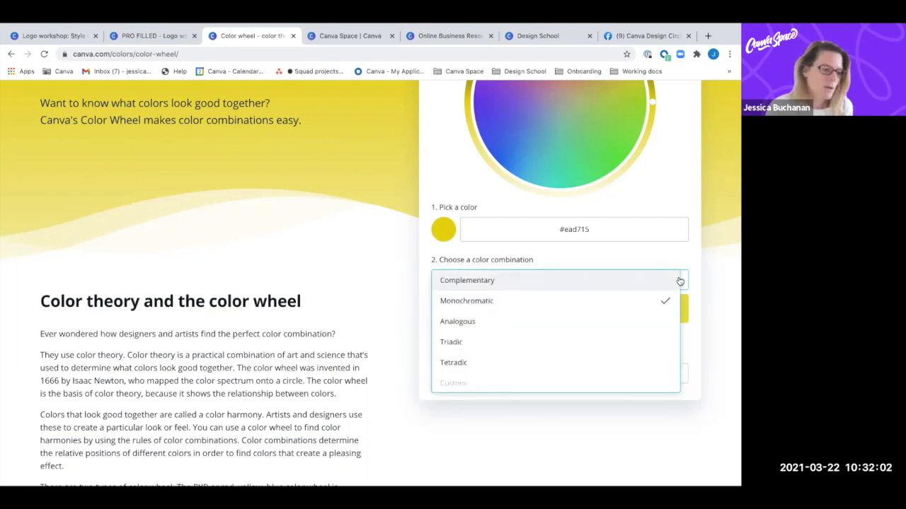
left_click(638, 284)
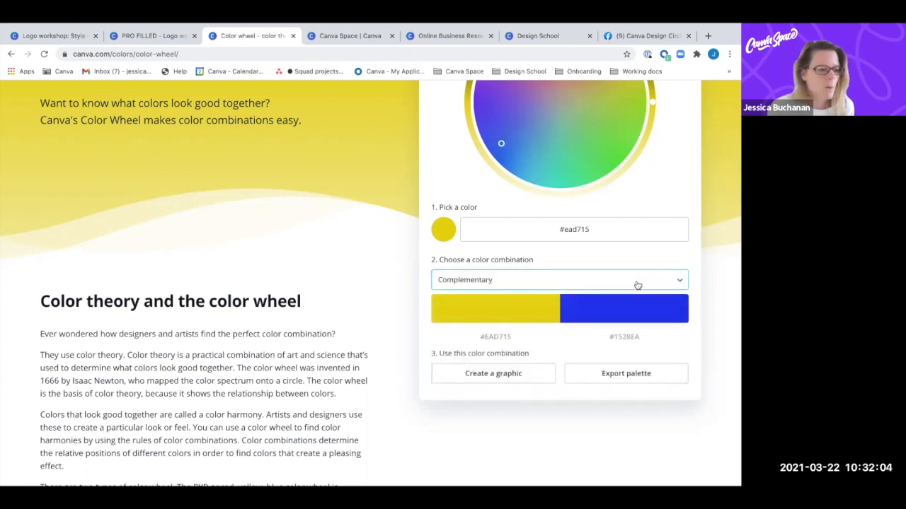
Copy the hex code #EAD715 of the yellow swatch in the Complementary combination
scroll(637, 286, "up", 2)
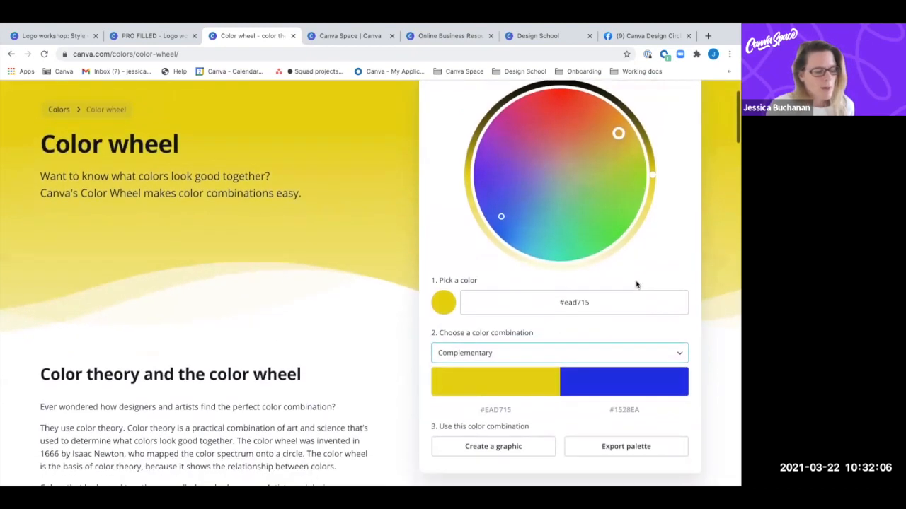
scroll(637, 286, "up", 2)
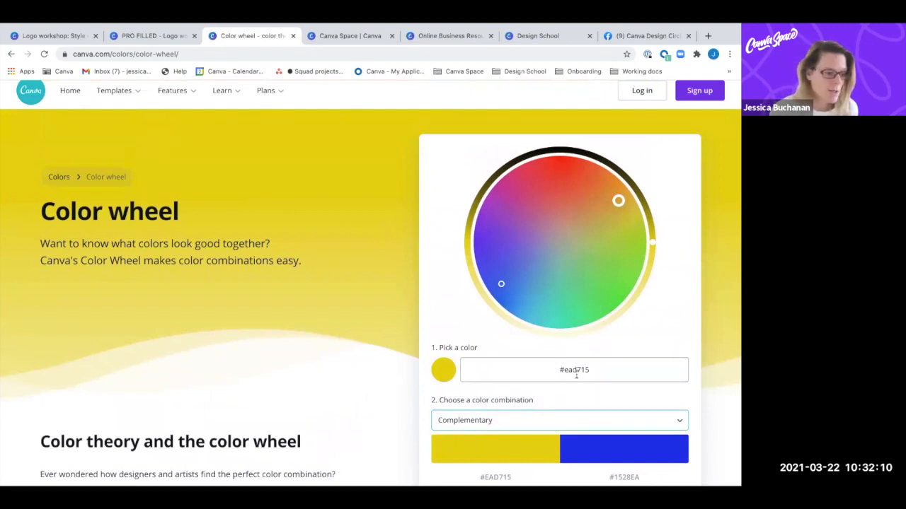
scroll(576, 378, "down", 3)
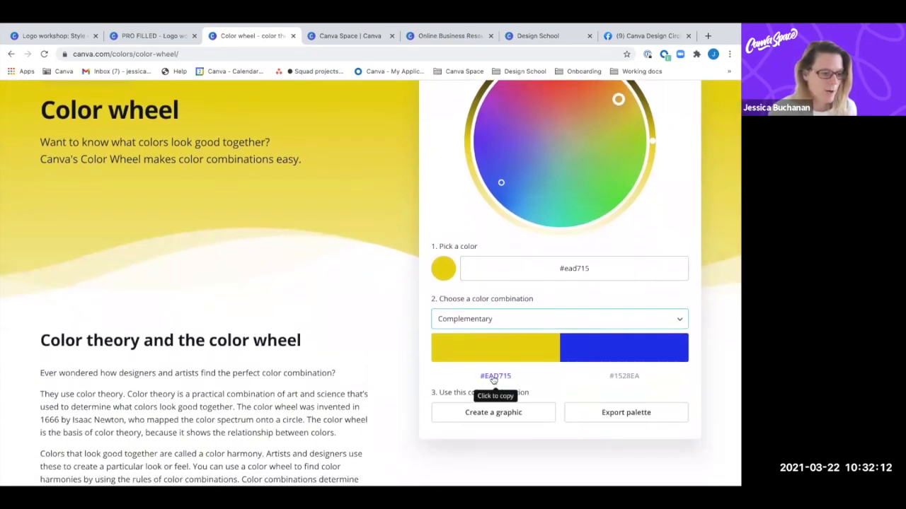
left_click(496, 380)
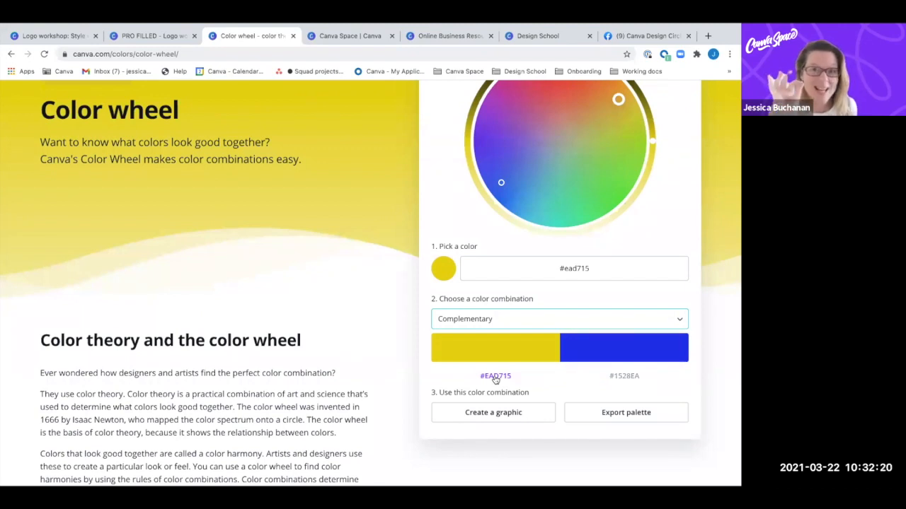
left_click(495, 380)
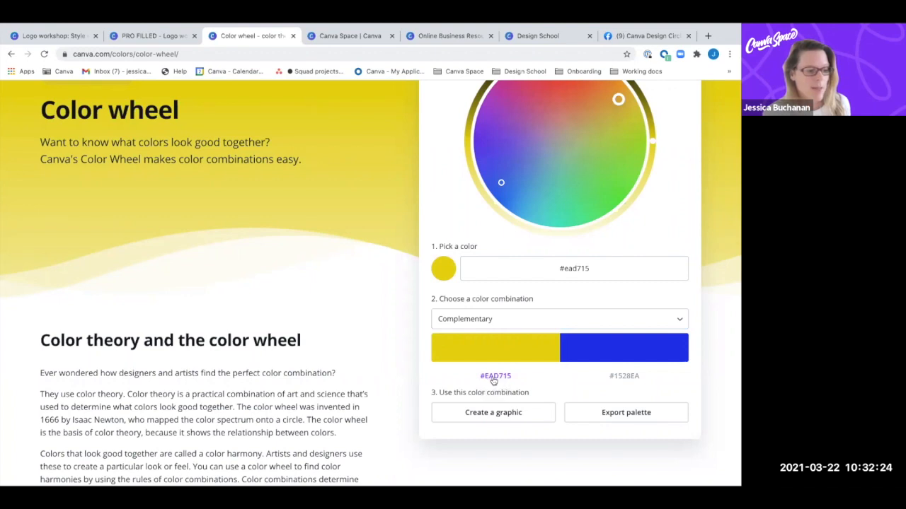
In the Style Guide Workbook, fill the Primary color box on page 12 with the copied color #EAD715
left_click(160, 37)
scroll(344, 354, "down", 5)
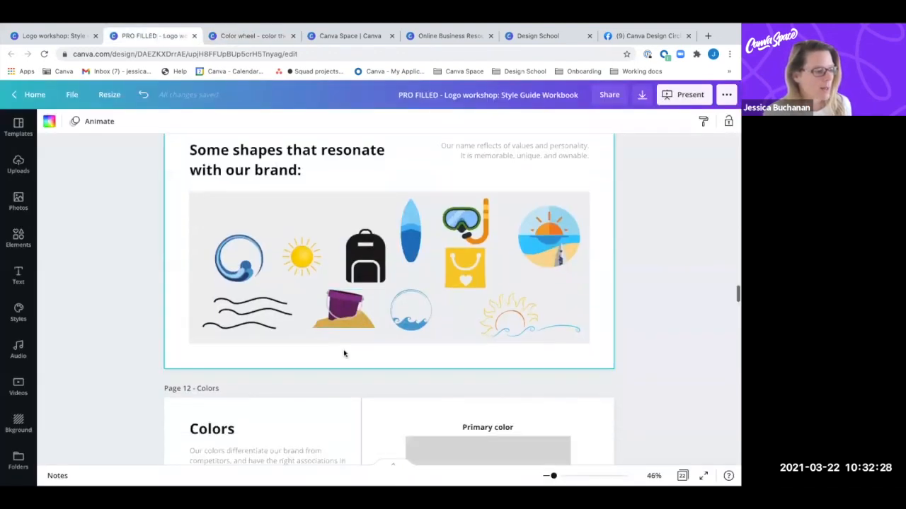
scroll(344, 354, "down", 3)
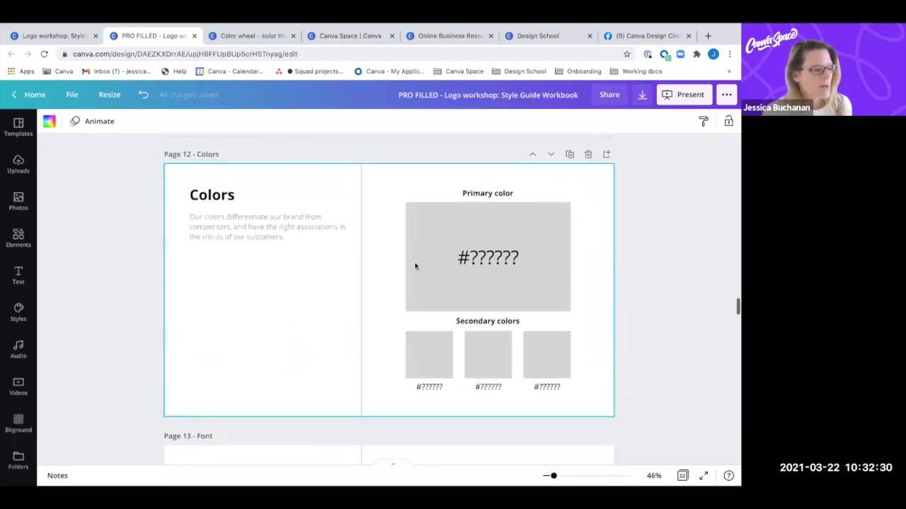
left_click(435, 225)
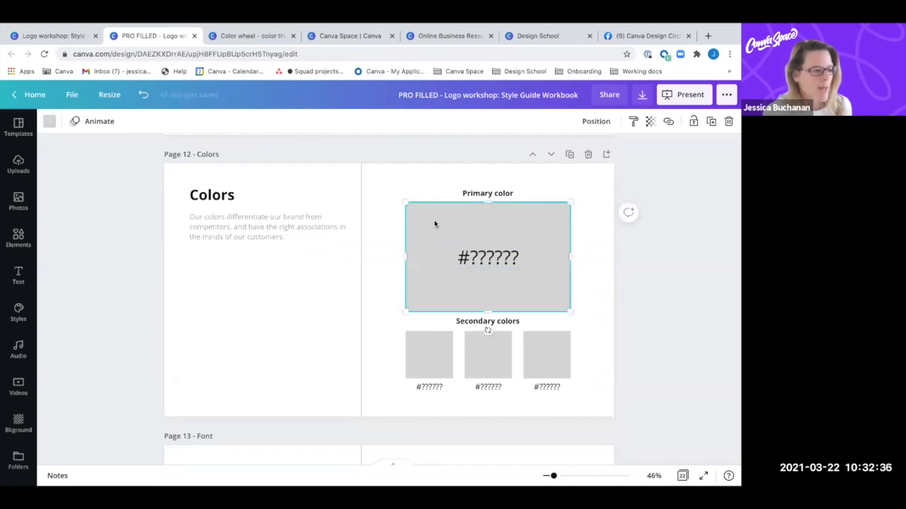
left_click(48, 123)
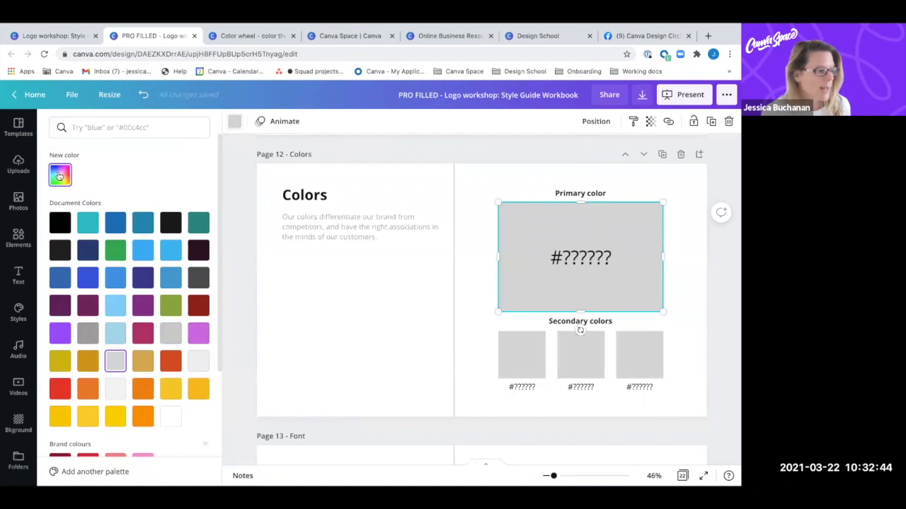
left_click(74, 126)
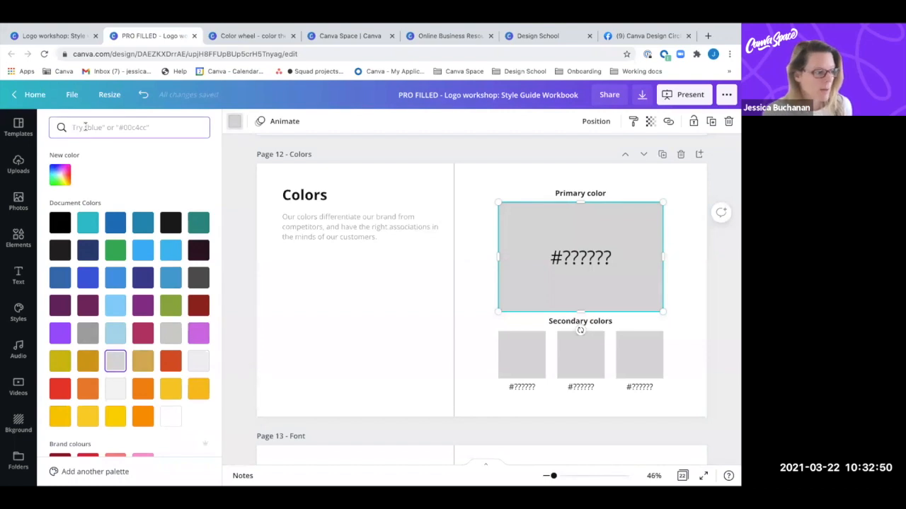
key("ctrl+v")
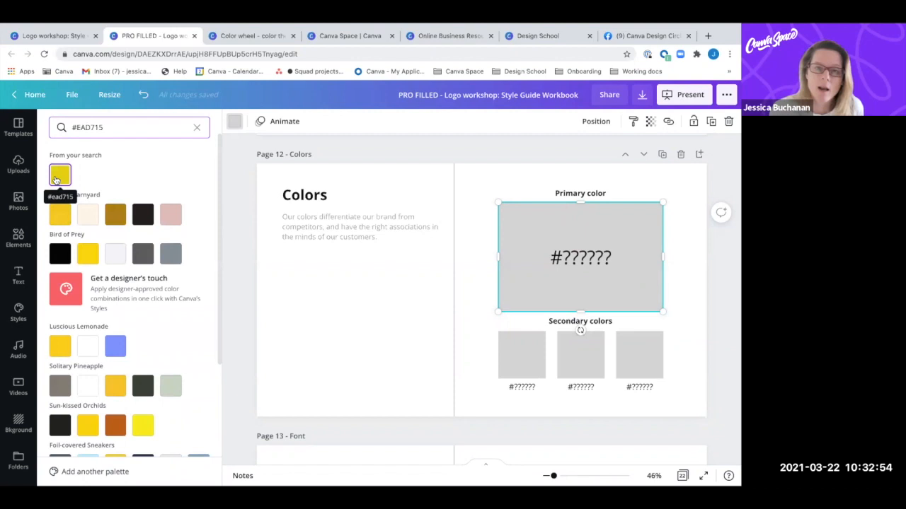
left_click(58, 179)
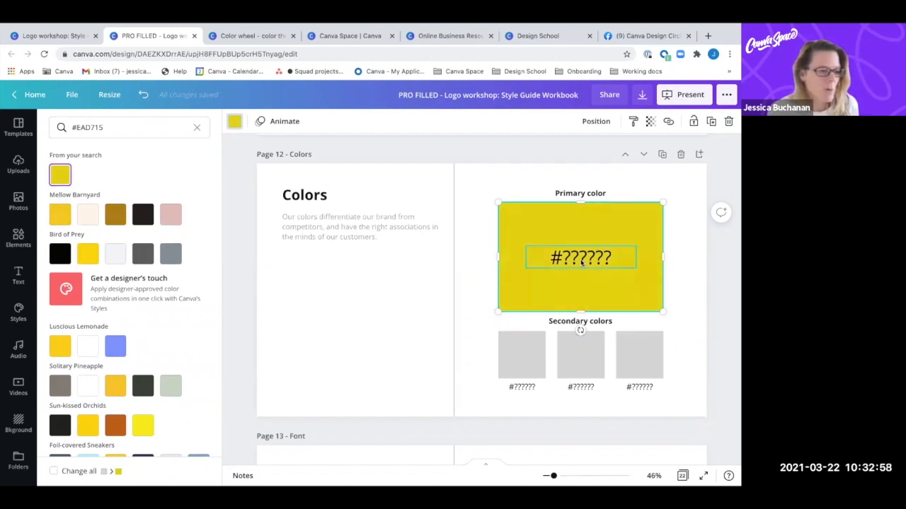
key("Escape")
Replace the placeholder hex text in the Primary color box with #EAD715 and deselect it
left_click(504, 262)
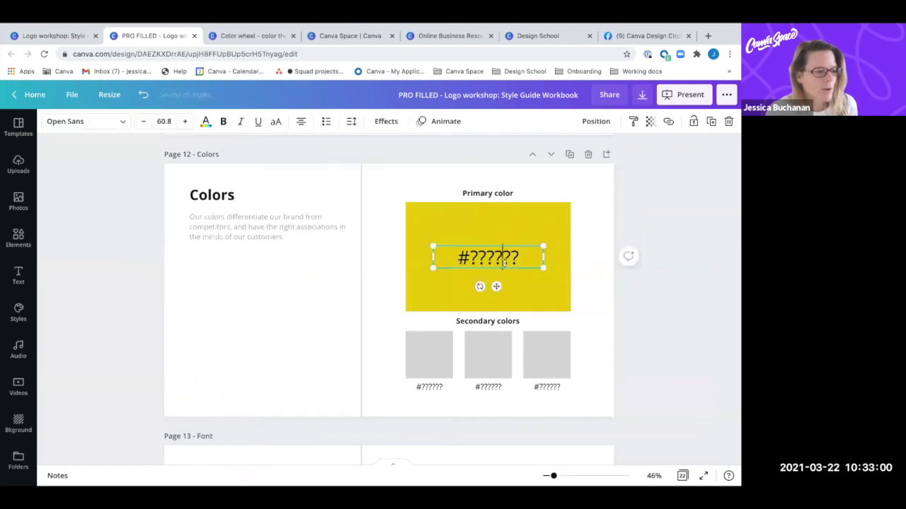
left_click_drag(525, 256, 458, 258)
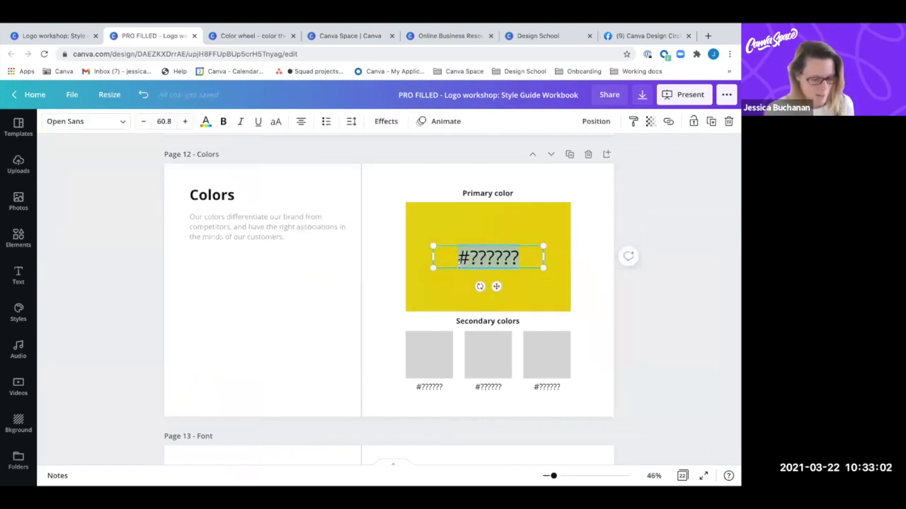
key("ctrl+v")
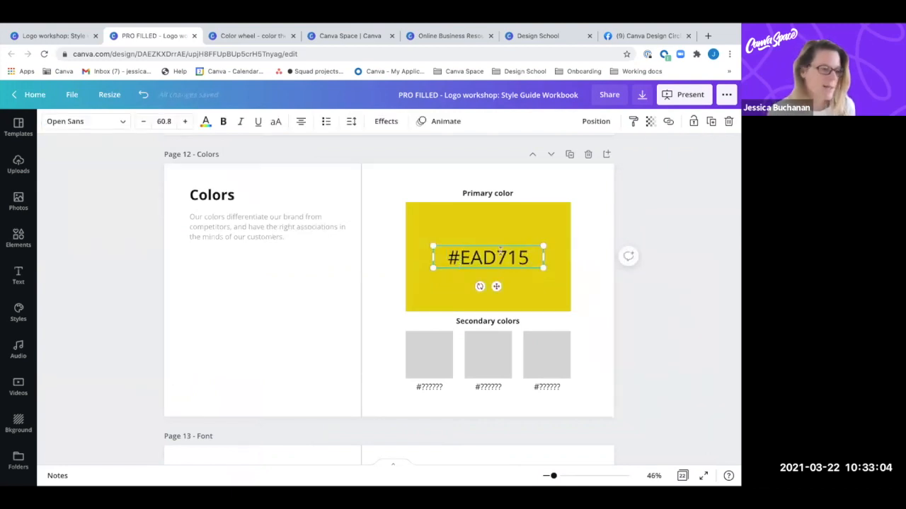
left_click(588, 218)
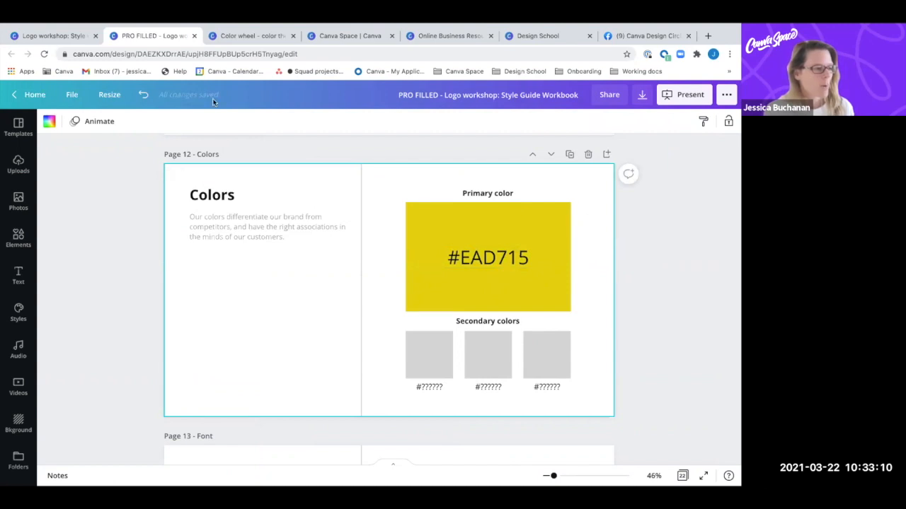
On the Color wheel page, copy the hex code #1528EA of the blue swatch in the Complementary combination
left_click(227, 34)
mouse_move(594, 347)
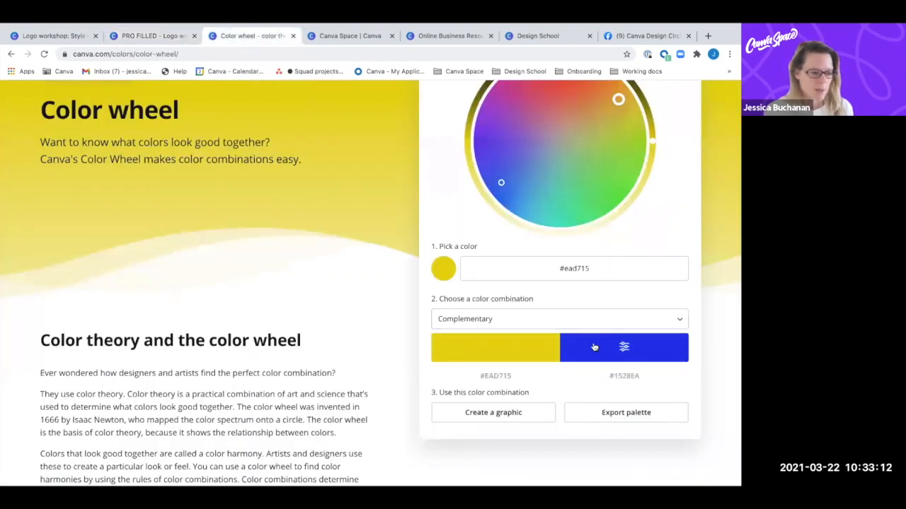
left_click(622, 377)
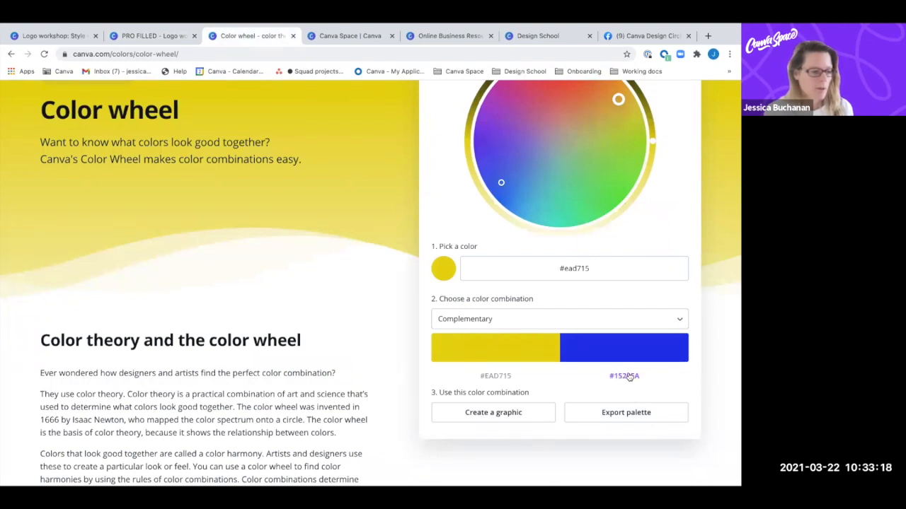
In the Style Guide Workbook, fill the first Secondary colors box on page 12 with the copied color #1528EA
left_click(146, 33)
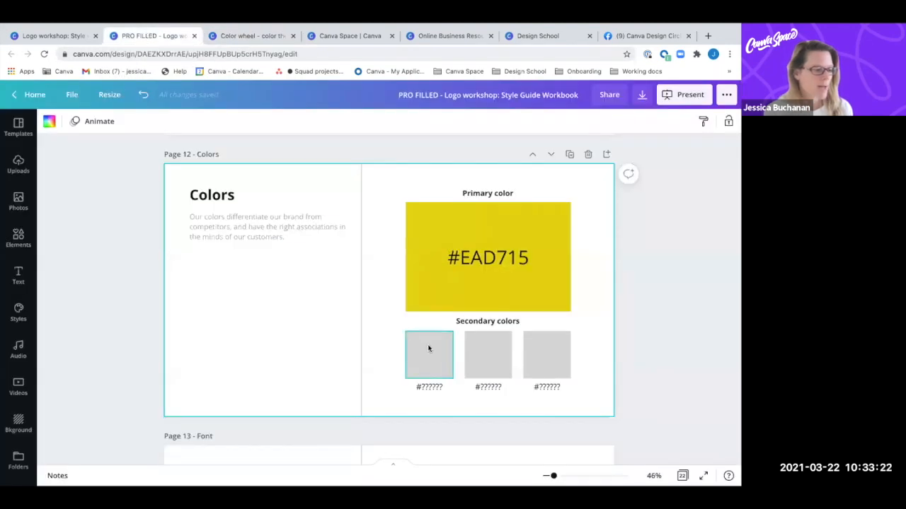
left_click(431, 361)
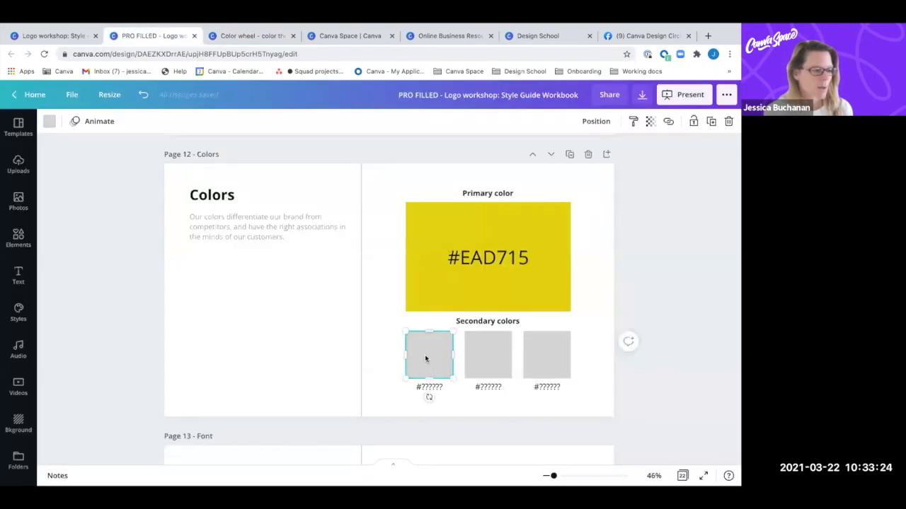
left_click(48, 123)
left_click(82, 127)
type("#1528EA")
left_click(60, 174)
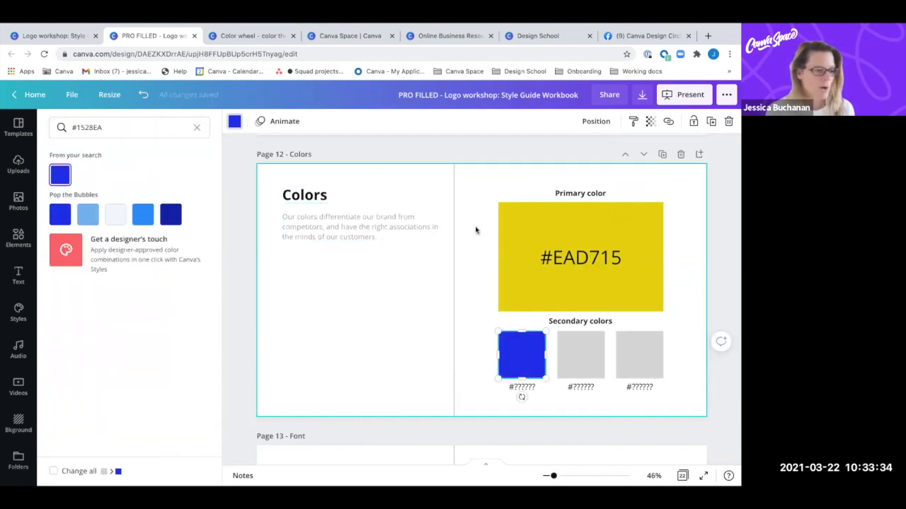
key("Escape")
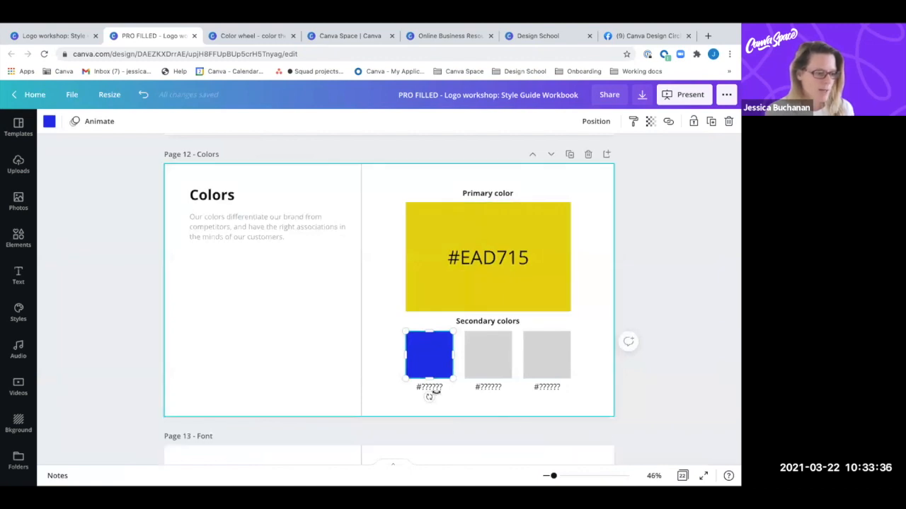
Replace the placeholder hex text under the first Secondary colors box with #1528EA and deselect it
left_click(437, 388)
double_click(409, 387)
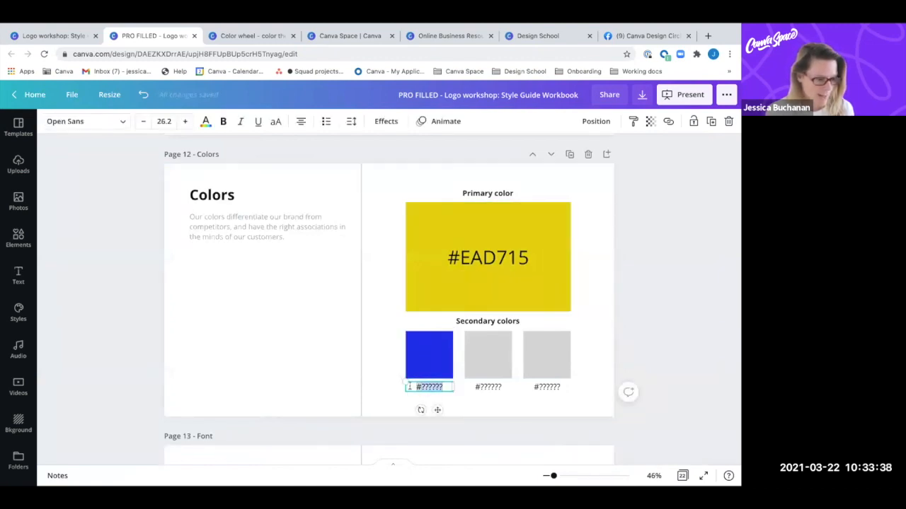
type("#1528EA")
left_click(590, 330)
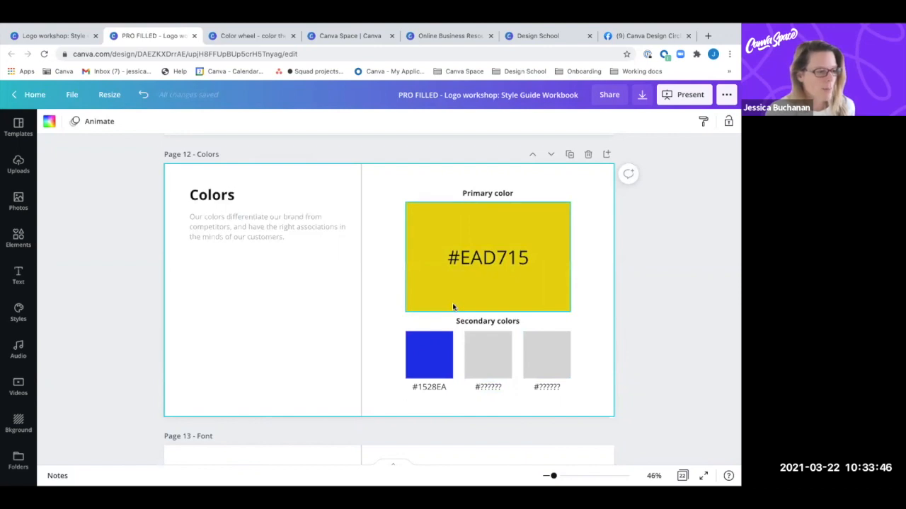
Switch to the workshop presentation, run a one-minute countdown on the canva.com/colors slide, and close the timer
key("ctrl+Right")
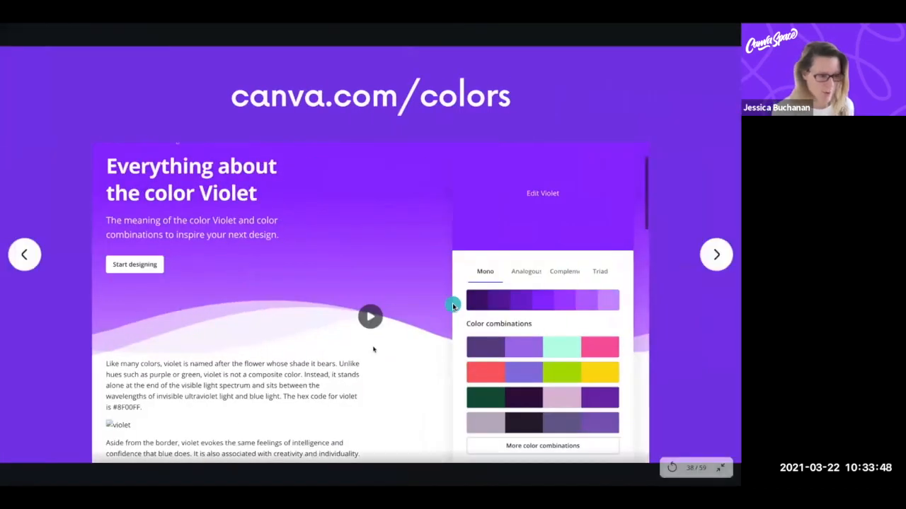
key("1")
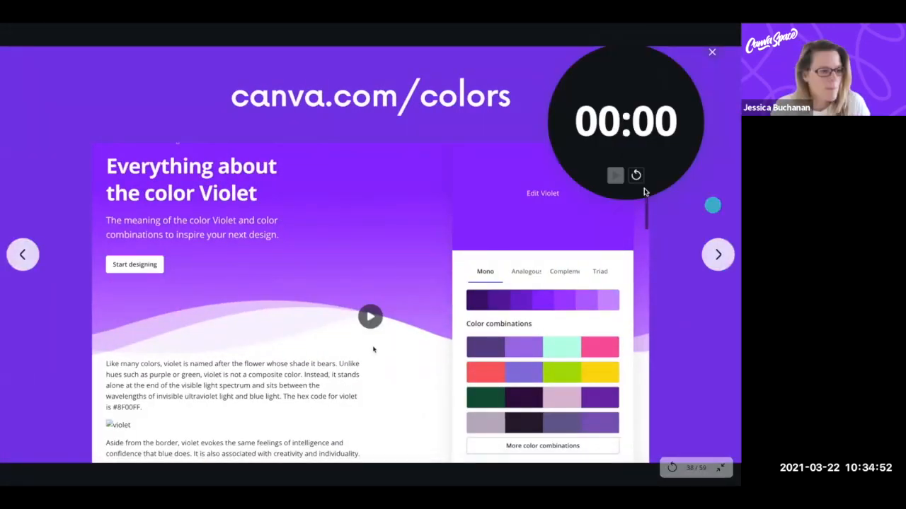
left_click(711, 49)
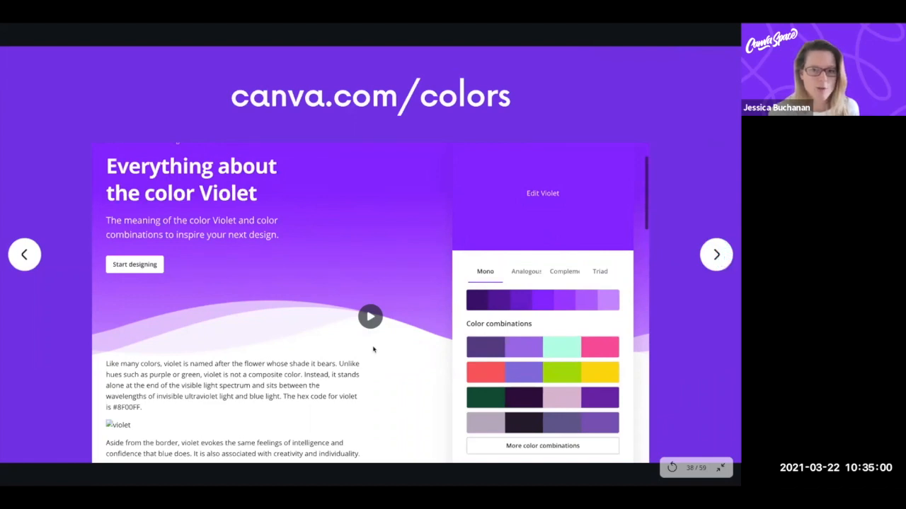
Advance the presentation past the Style Guide colors and font introduction slides to the slide of brand logos with their font names
left_click(717, 256)
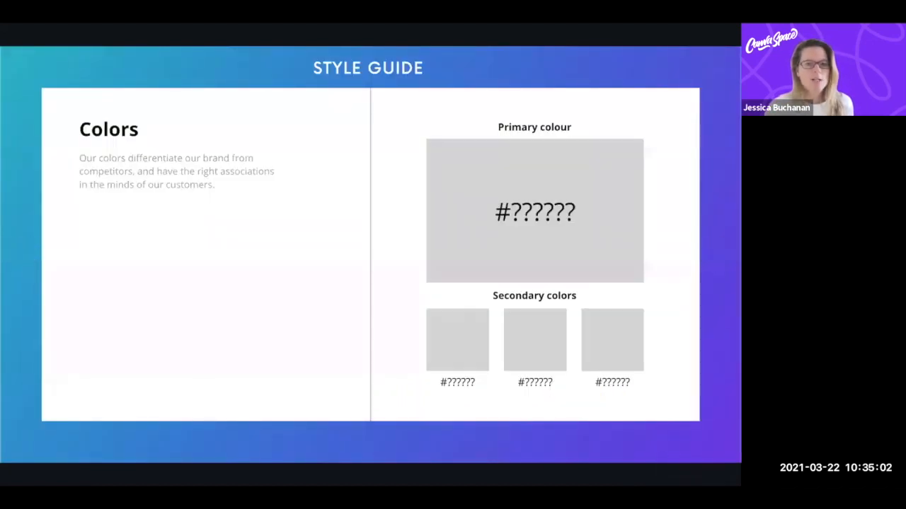
key("Right")
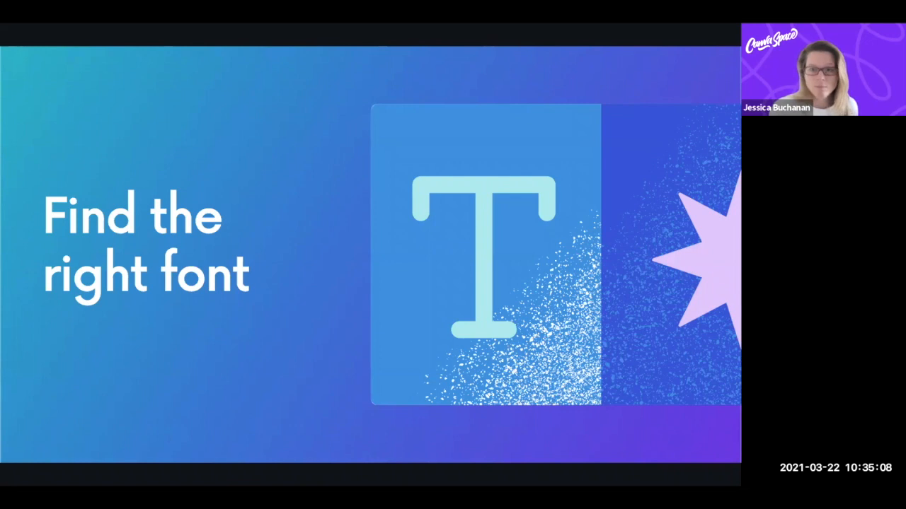
key("Right")
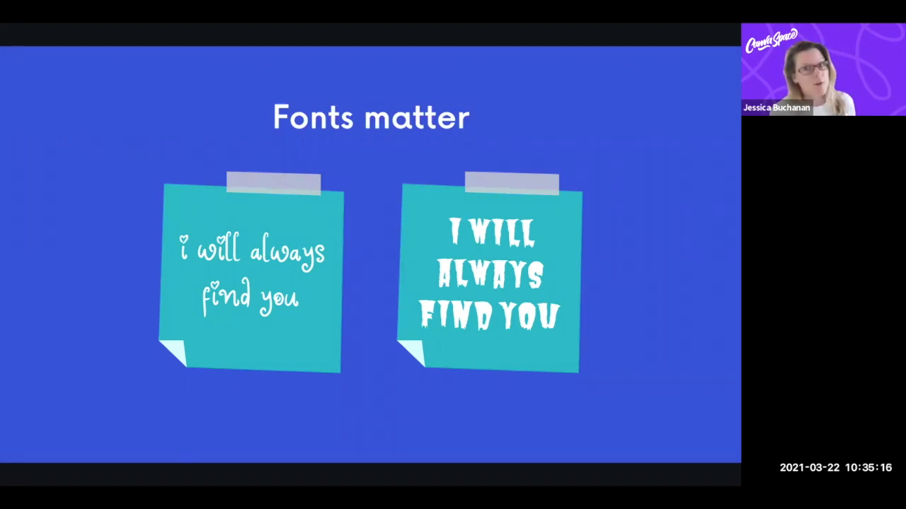
key("Right")
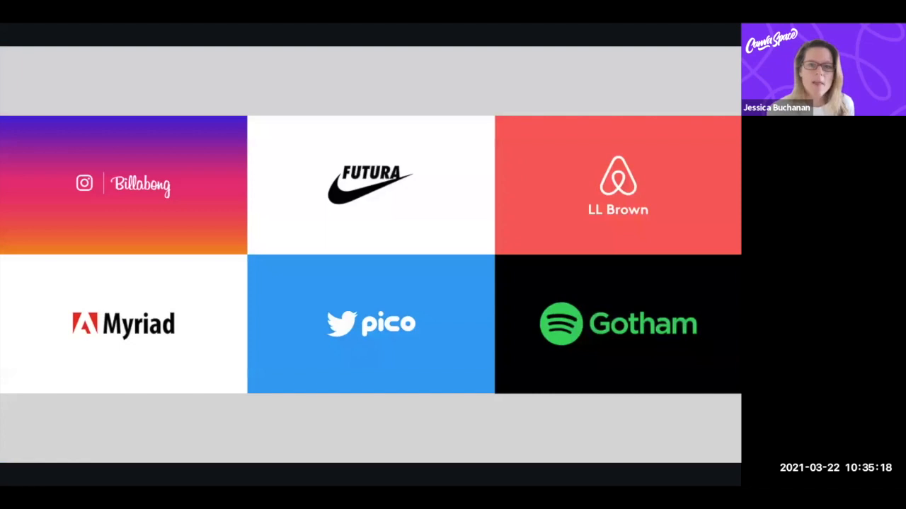